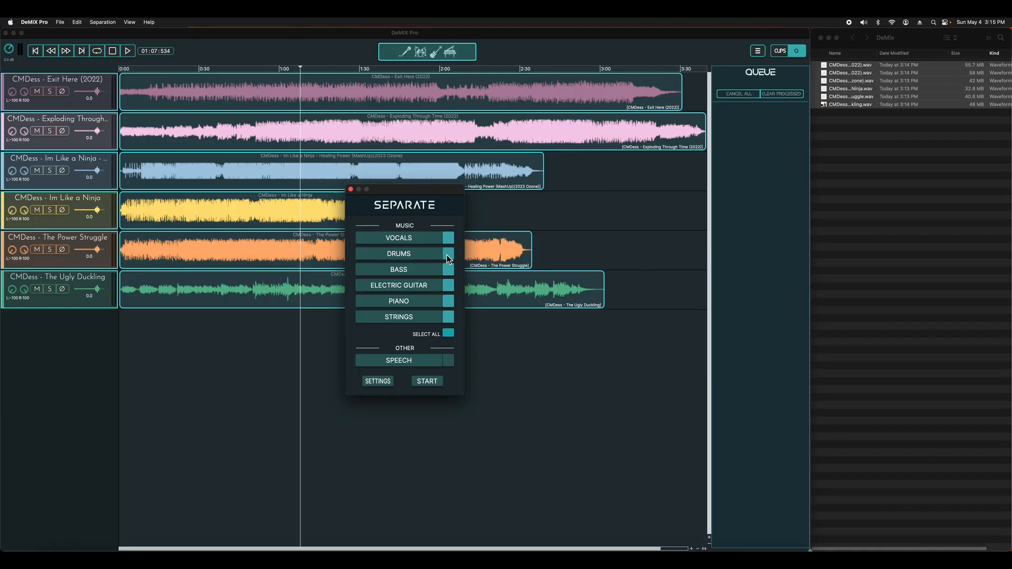
# Separate the six loaded songs into vocals, drums, bass, electric guitar, piano and strings
pyautogui.click(427, 382)
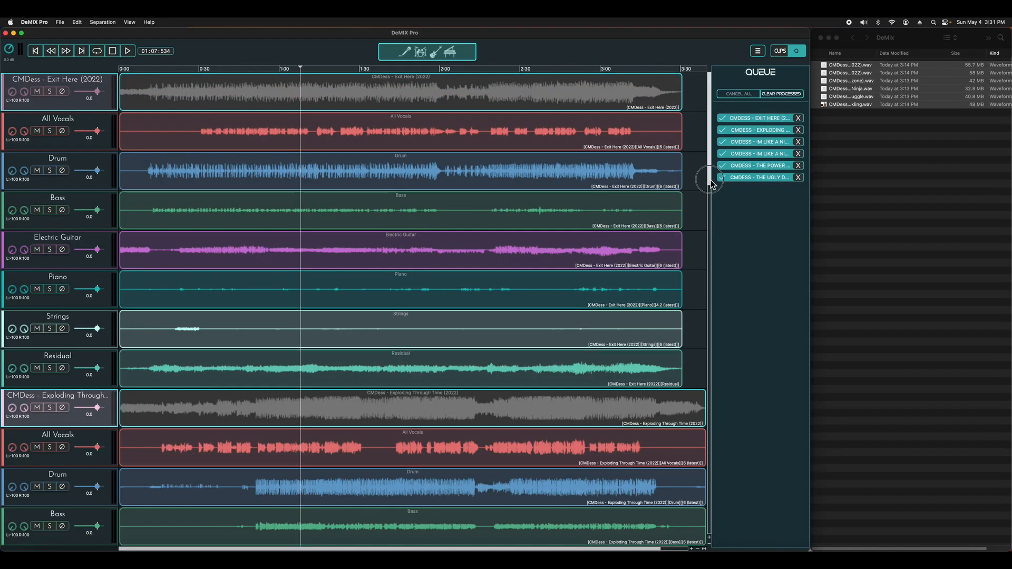
pyautogui.moveTo(710, 179); pyautogui.dragTo(718, 95)
# Select the Strings and Residual clips of Exit Here (2022) together and view the option for merging them
pyautogui.click(453, 332)
pyautogui.click(400, 334)
pyautogui.keyDown('shift'); pyautogui.click(352, 379); pyautogui.keyUp('shift')
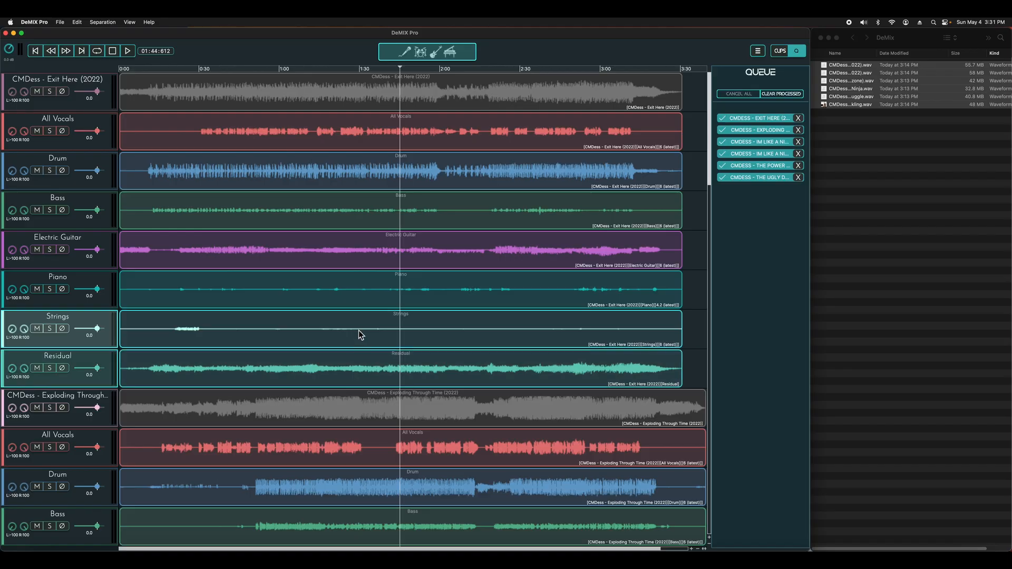
pyautogui.rightClick(360, 334)
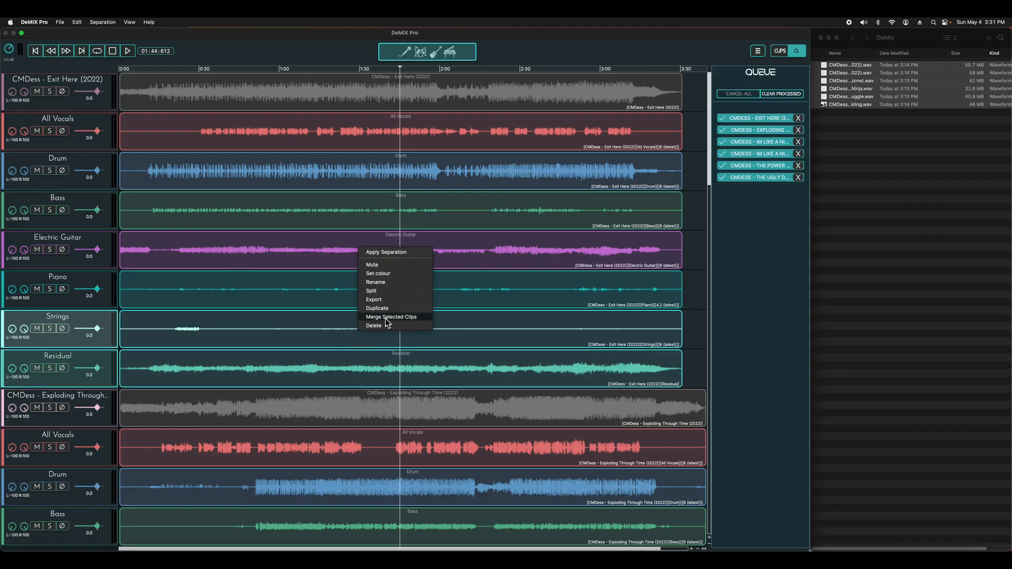
pyautogui.click(689, 310)
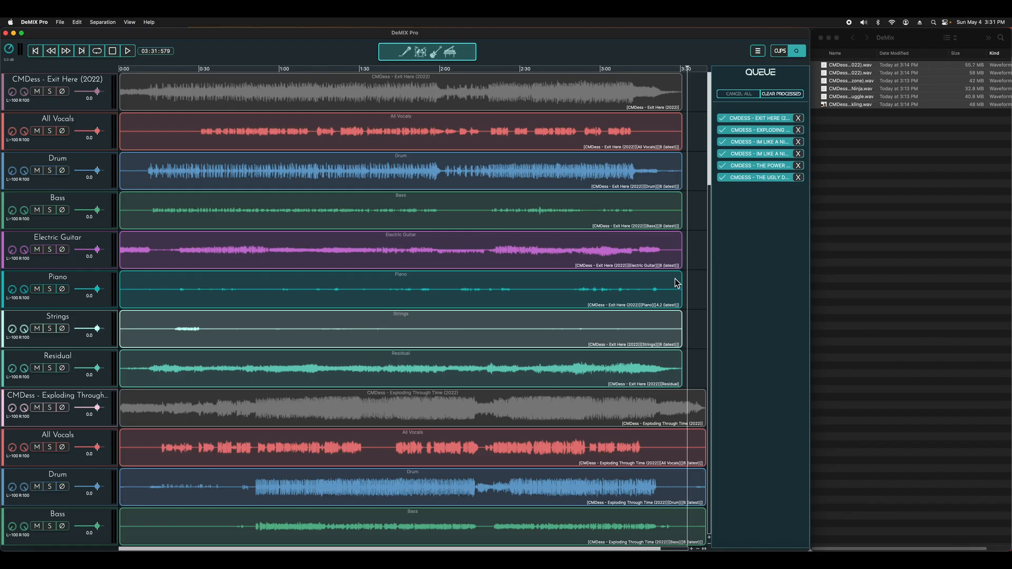
# View the clip actions, including Apply Separation, for the Residual clip of Exit Here (2022)
pyautogui.click(226, 367)
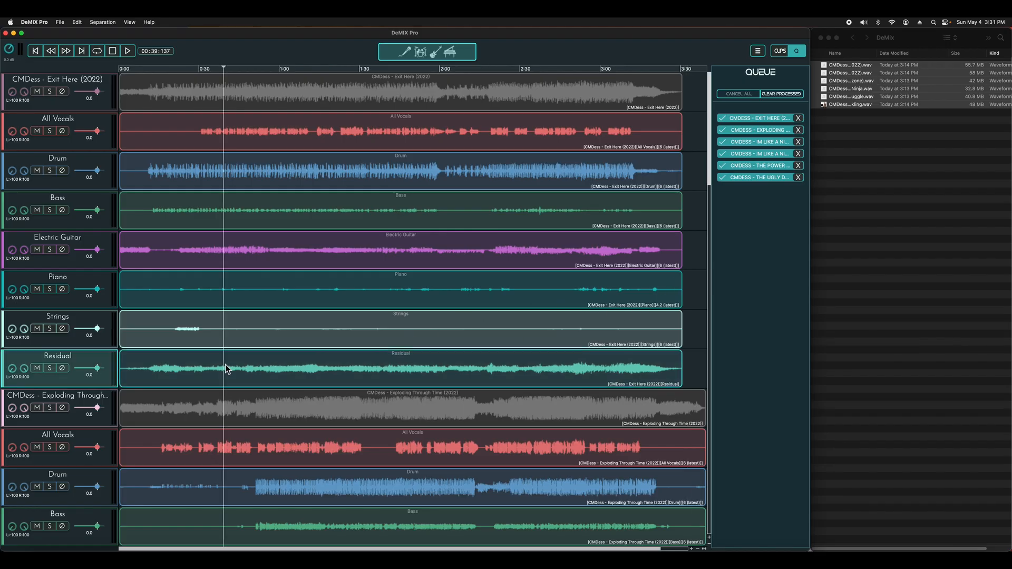
pyautogui.rightClick(252, 363)
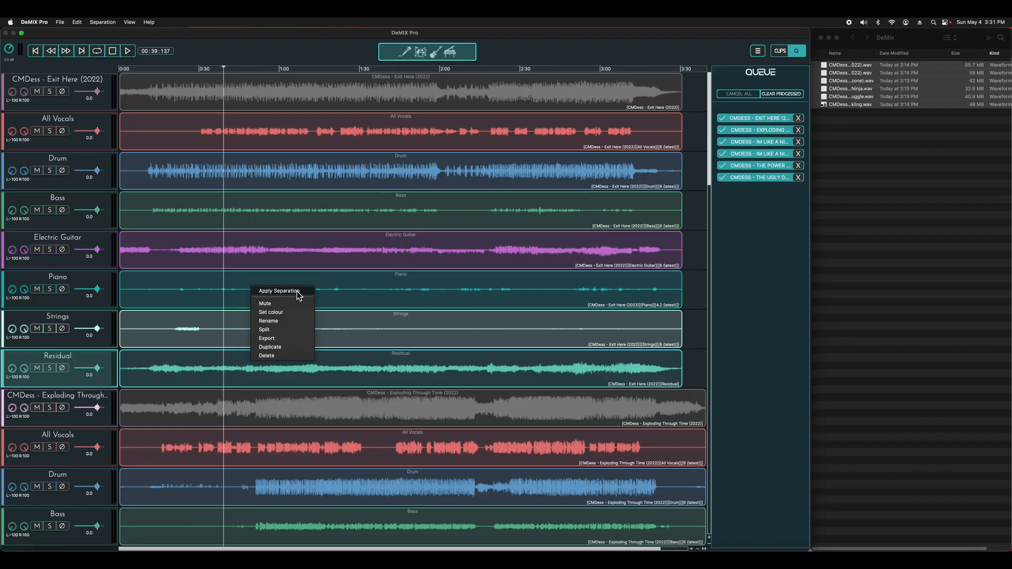
pyautogui.click(704, 179)
# Select the Residual clips of Exit Here (2022) and Exploding Through Time (2022) and open their clip actions
pyautogui.moveTo(710, 178); pyautogui.dragTo(691, 211)
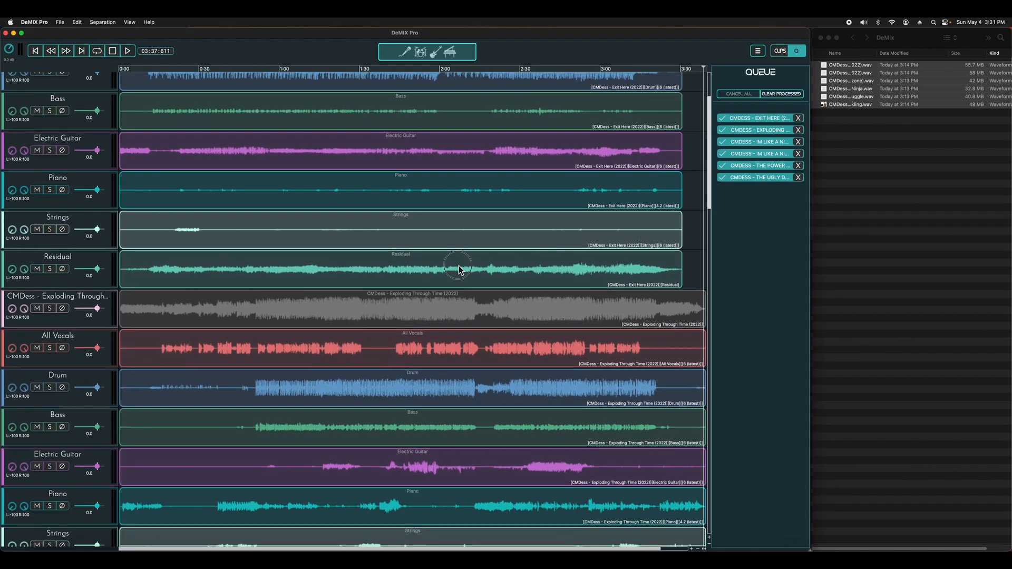
pyautogui.click(457, 275)
pyautogui.scroll(-3, 416, 359)
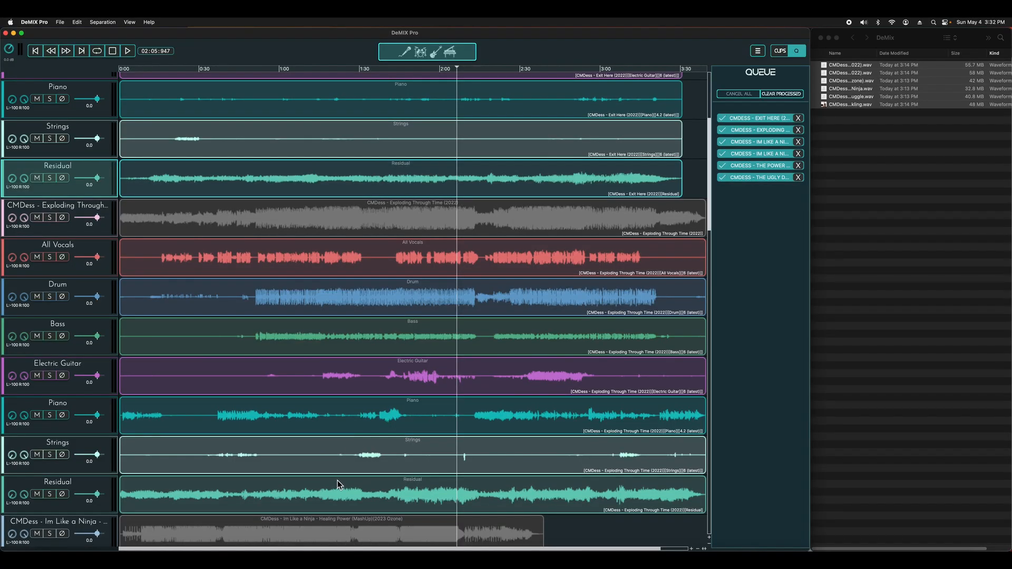
pyautogui.keyDown('super'); pyautogui.click(335, 483); pyautogui.keyUp('super')
pyautogui.rightClick(419, 175)
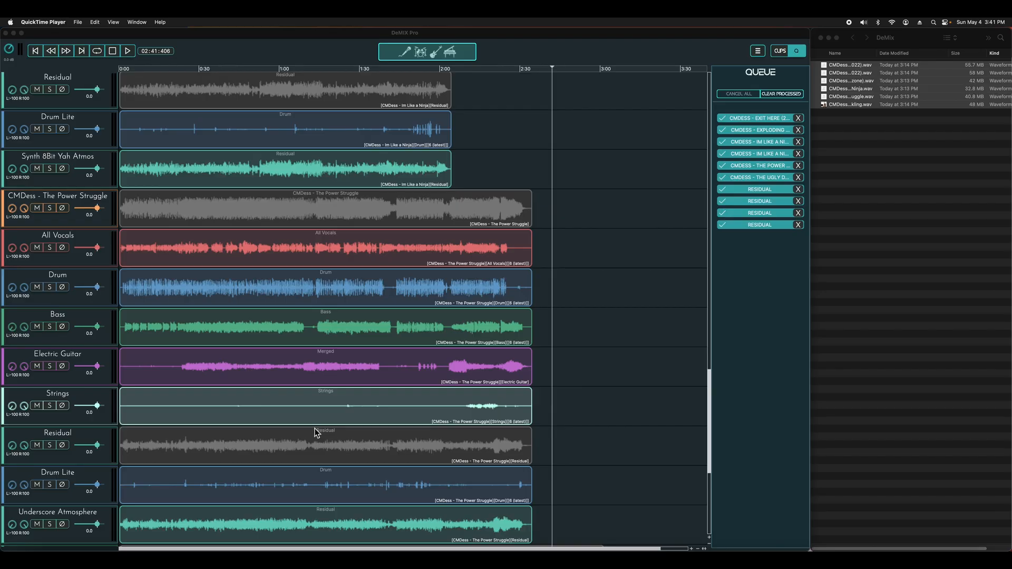
# Switch to Finder and remove all six original WAV files from the DeMix folder
pyautogui.click(846, 176)
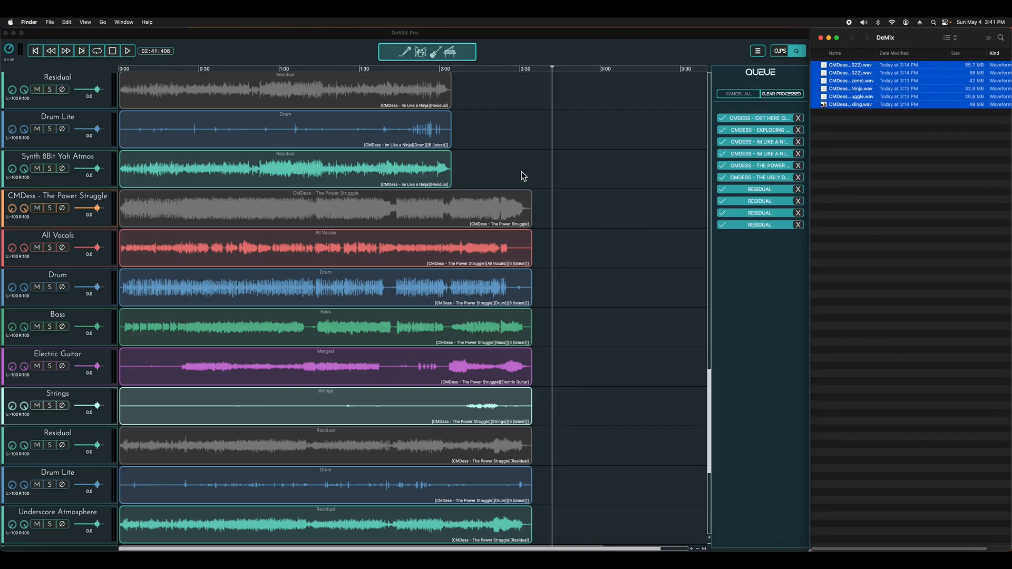
pyautogui.moveTo(856, 170); pyautogui.dragTo(850, 55)
pyautogui.moveTo(857, 105); pyautogui.dragTo(968, 550)
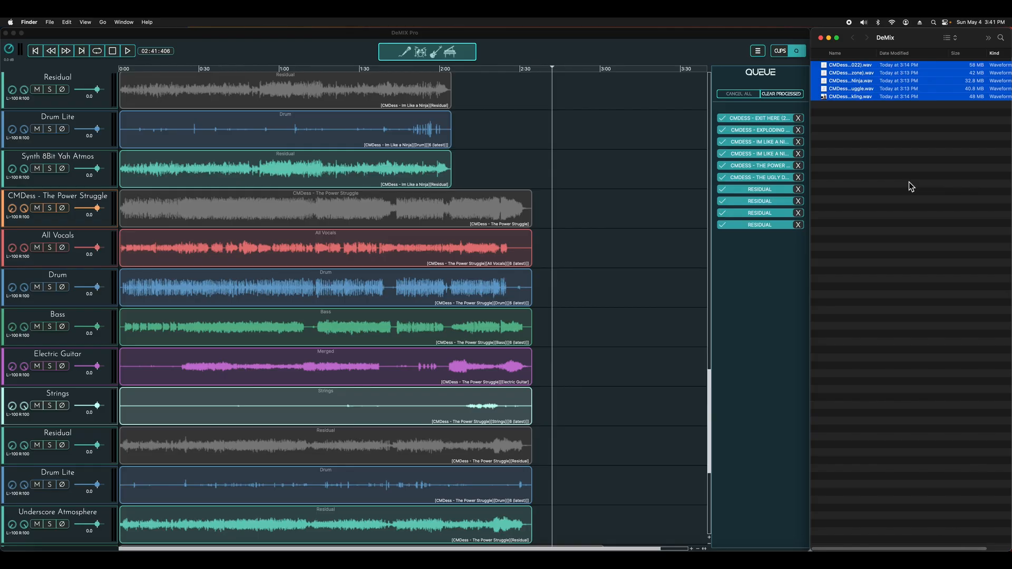
# Export all tracks to the Desktop DeMix folder as stereo WAV files at 44.1 kHz and 24-bit
pyautogui.click(759, 52)
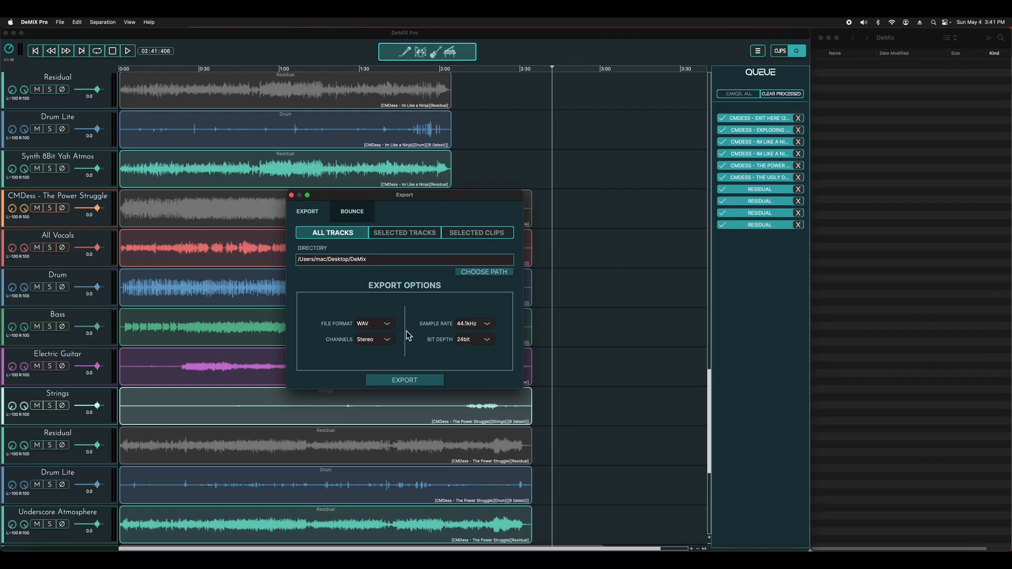
pyautogui.click(405, 384)
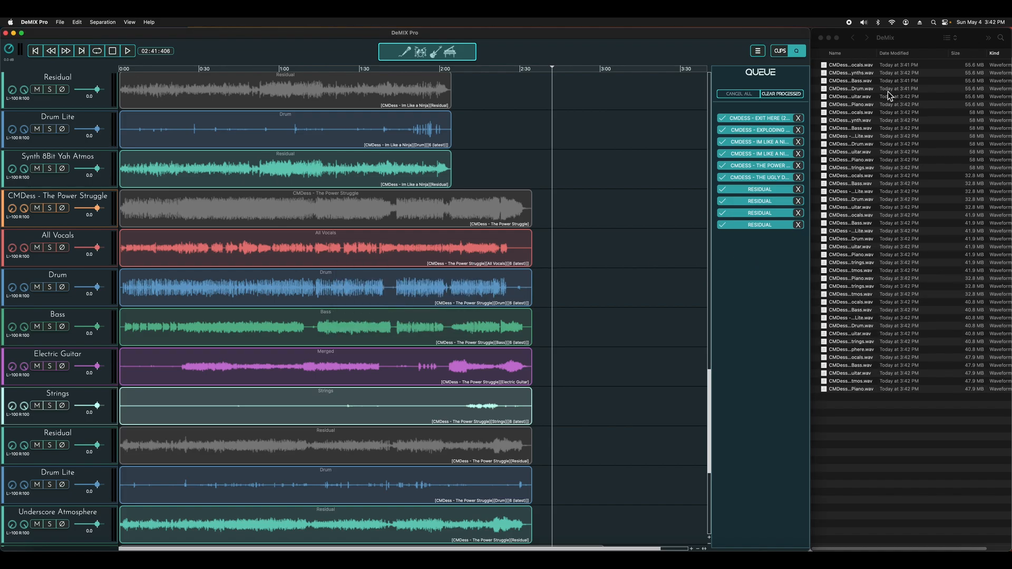
# Select all exported files in the DeMix folder and run the STEM quick action to prefix their names with STEM
pyautogui.click(911, 60)
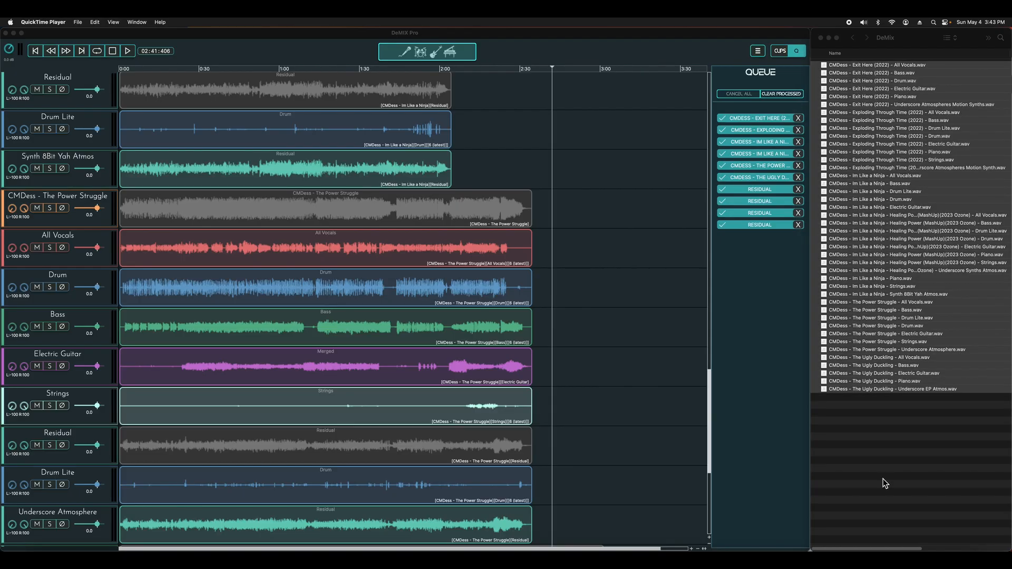
pyautogui.click(884, 479)
pyautogui.moveTo(878, 467); pyautogui.dragTo(907, 63)
pyautogui.rightClick(850, 392)
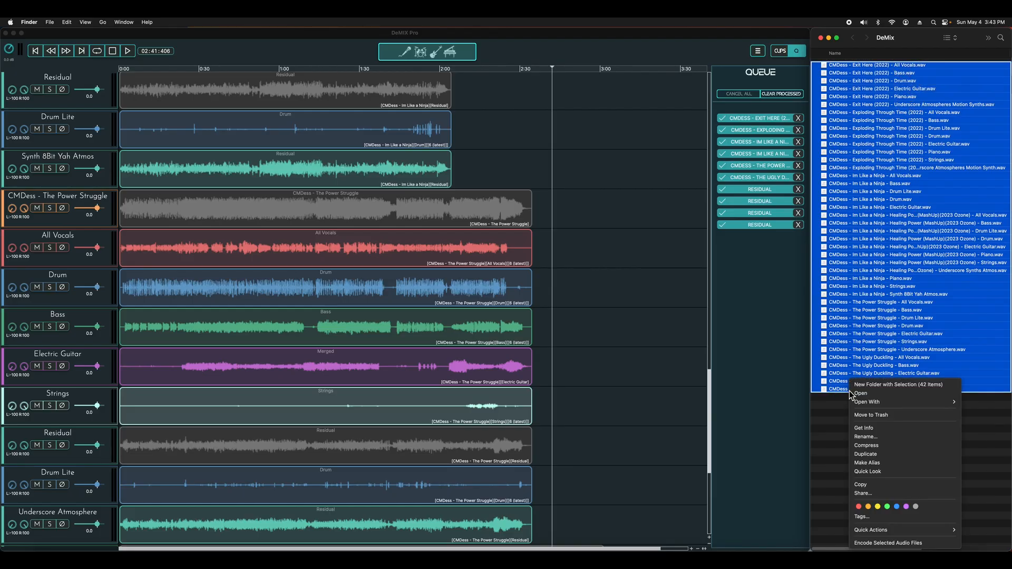
pyautogui.moveTo(904, 531)
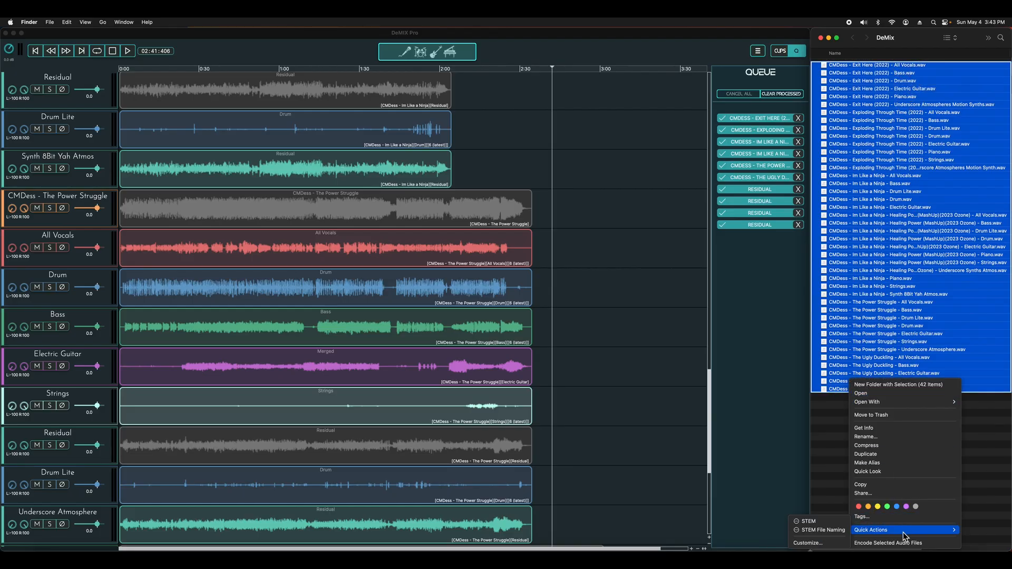
pyautogui.click(823, 523)
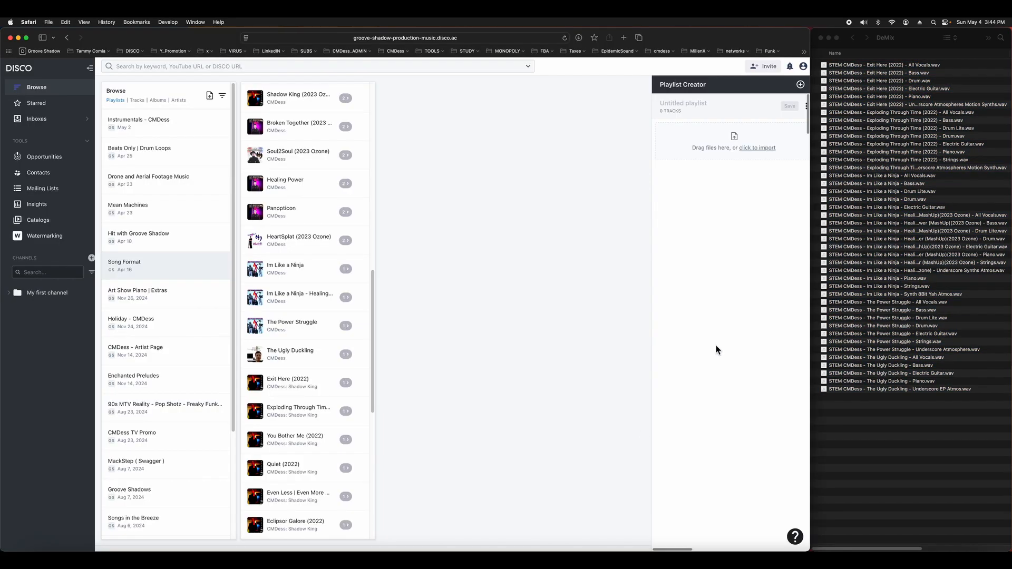
# Import all the STEM files from the DeMix folder into the untitled playlist in DISCO's Playlist Creator
pyautogui.moveTo(857, 441); pyautogui.dragTo(713, 144)
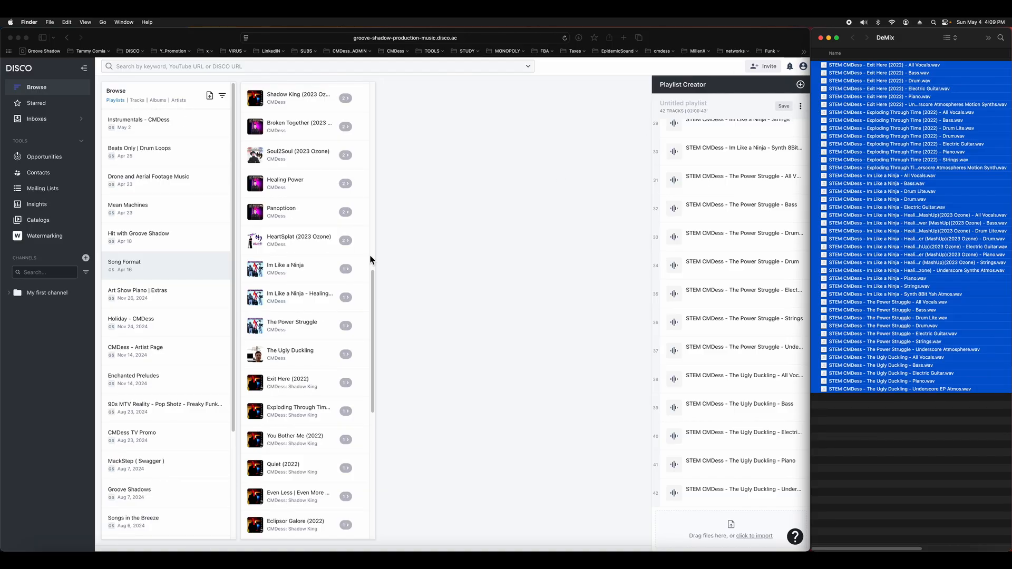
# Open the nesting management for the track Im Like a Ninja in the Song Format playlist
pyautogui.click(373, 278)
pyautogui.scroll(1, 373, 278)
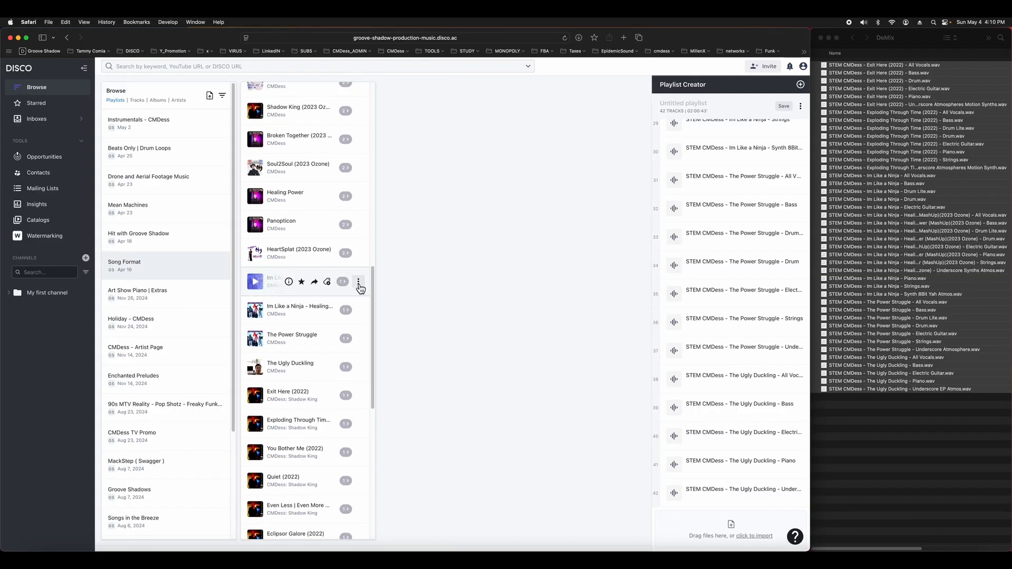
pyautogui.click(359, 284)
pyautogui.moveTo(323, 362)
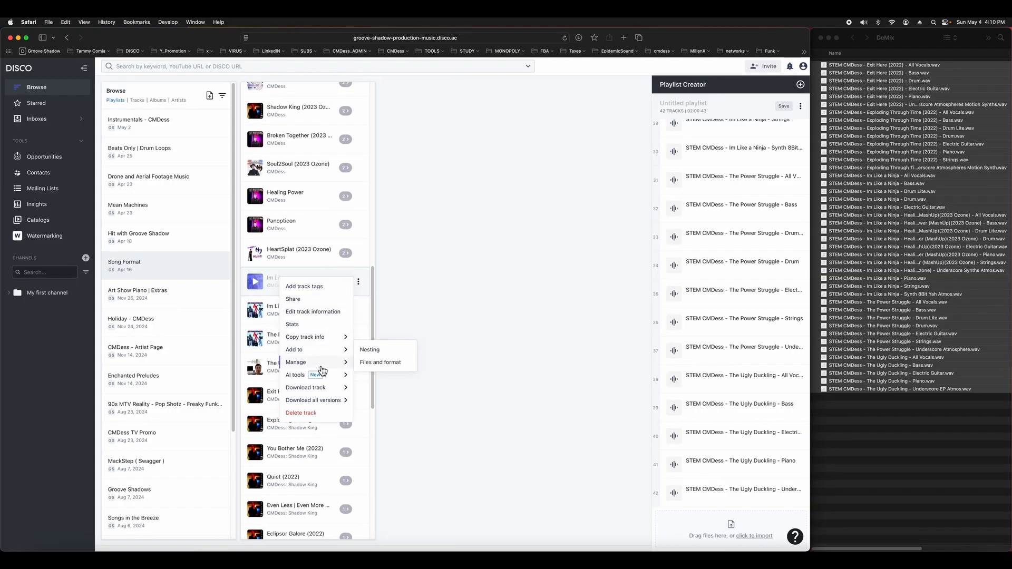
pyautogui.click(371, 350)
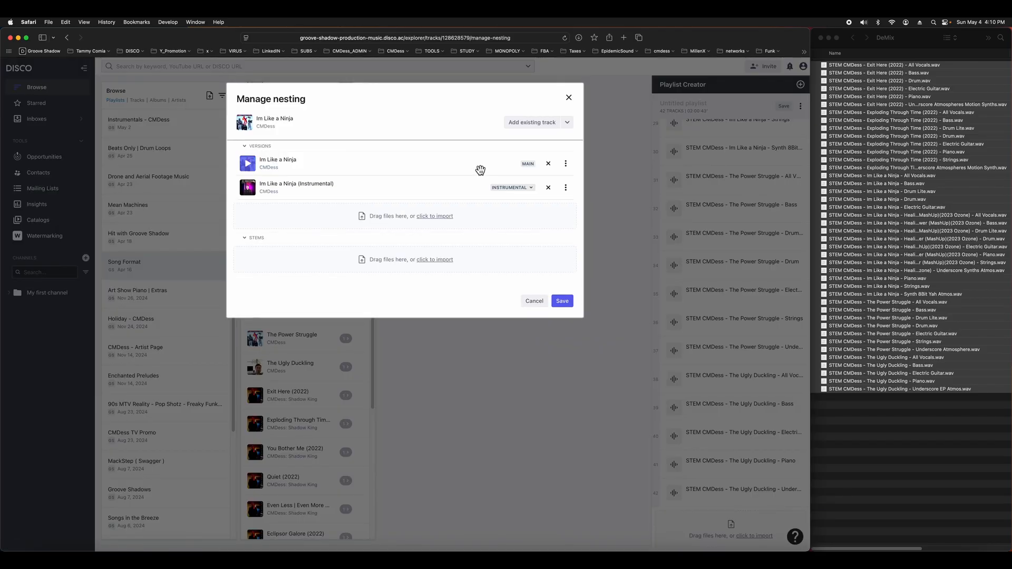
# Search the existing tracks for "STEM Im like" to find stems for nesting
pyautogui.click(540, 130)
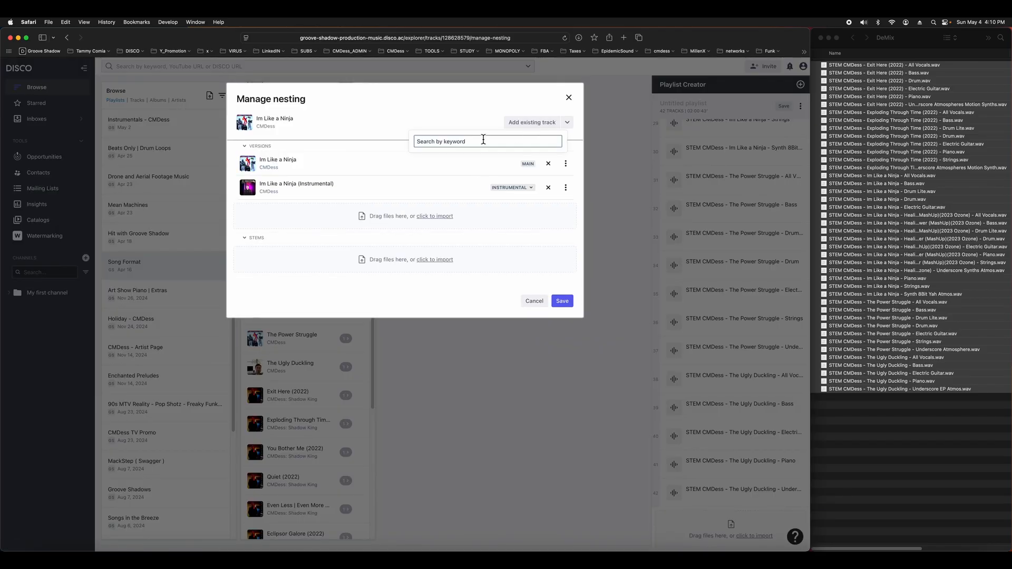
pyautogui.write('STEM Im like')
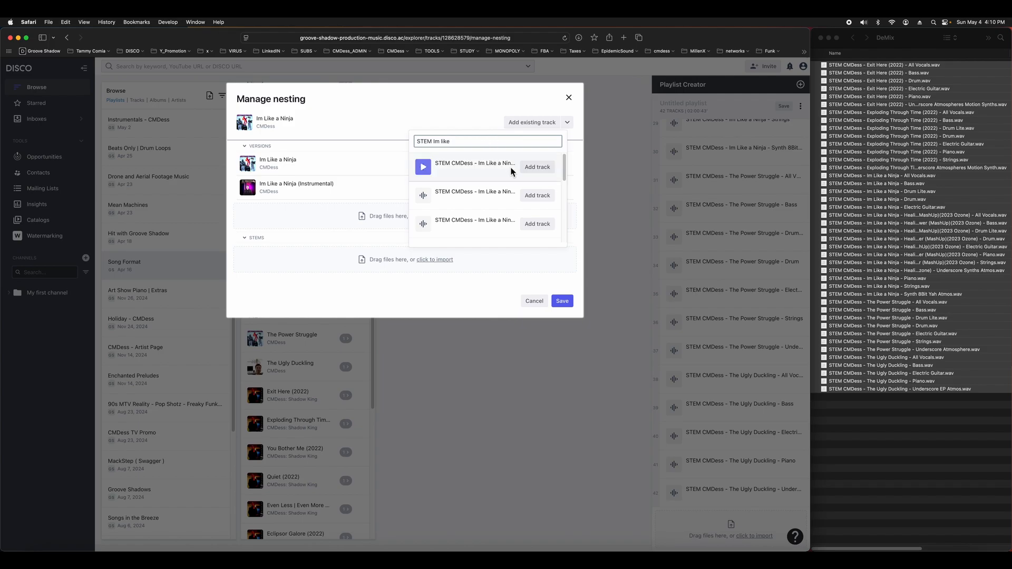
pyautogui.moveTo(564, 170); pyautogui.dragTo(569, 144)
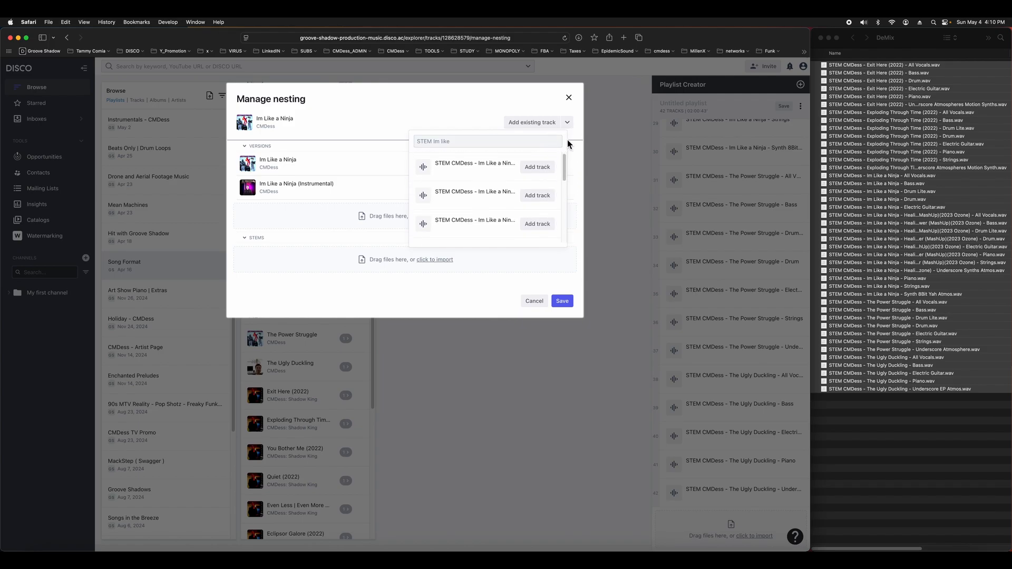
# Add the Im Like a Ninja stems: Bass, Drum, Strings, Piano, Drum Lite, All Vocals, Electric Guitar and Synth 8Bit Yah Atmos
pyautogui.click(536, 169)
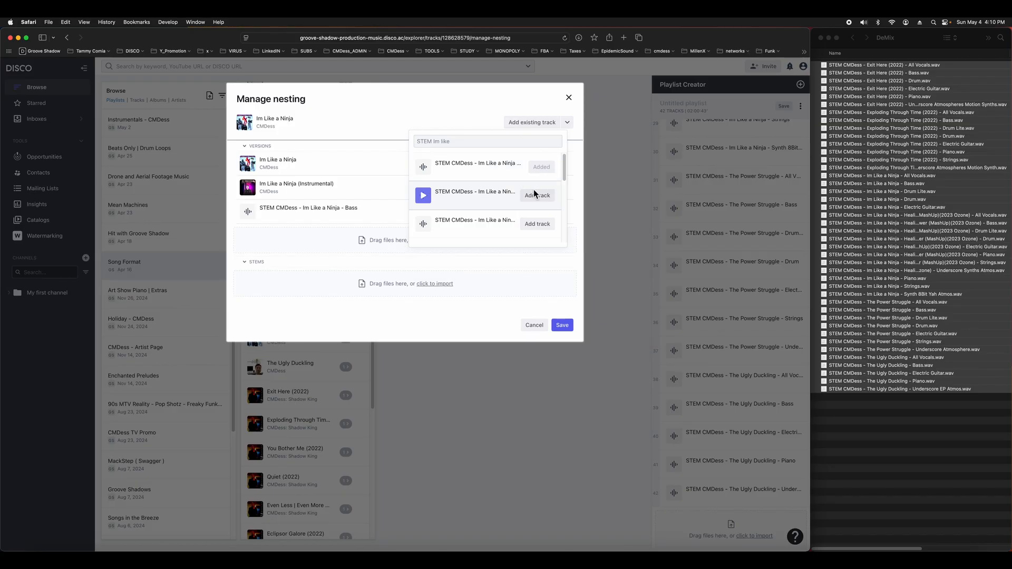
pyautogui.click(536, 195)
pyautogui.click(537, 224)
pyautogui.moveTo(567, 176); pyautogui.dragTo(564, 182)
pyautogui.click(542, 205)
pyautogui.click(539, 233)
pyautogui.scroll(-2, 563, 193)
pyautogui.click(545, 216)
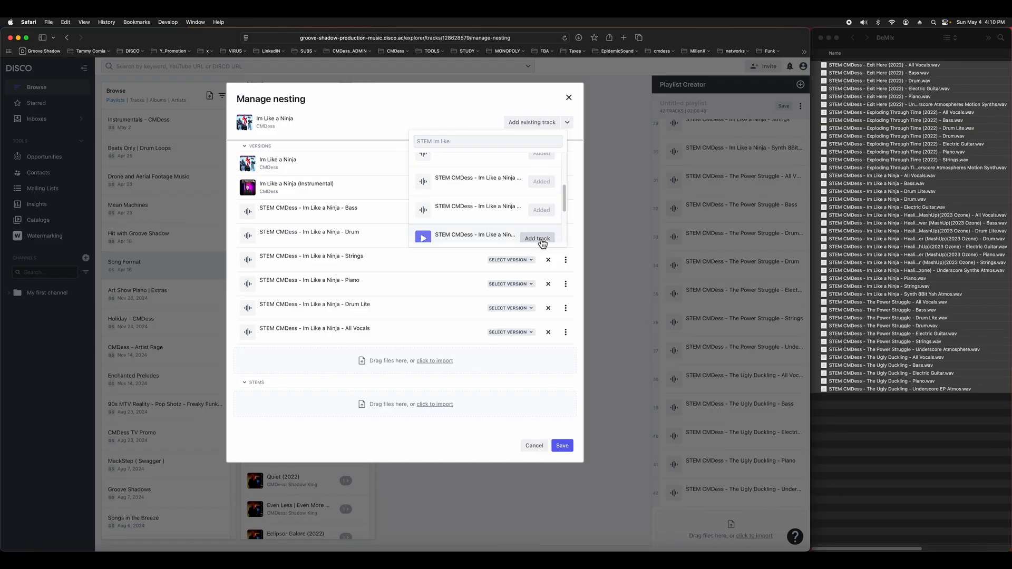
pyautogui.click(538, 238)
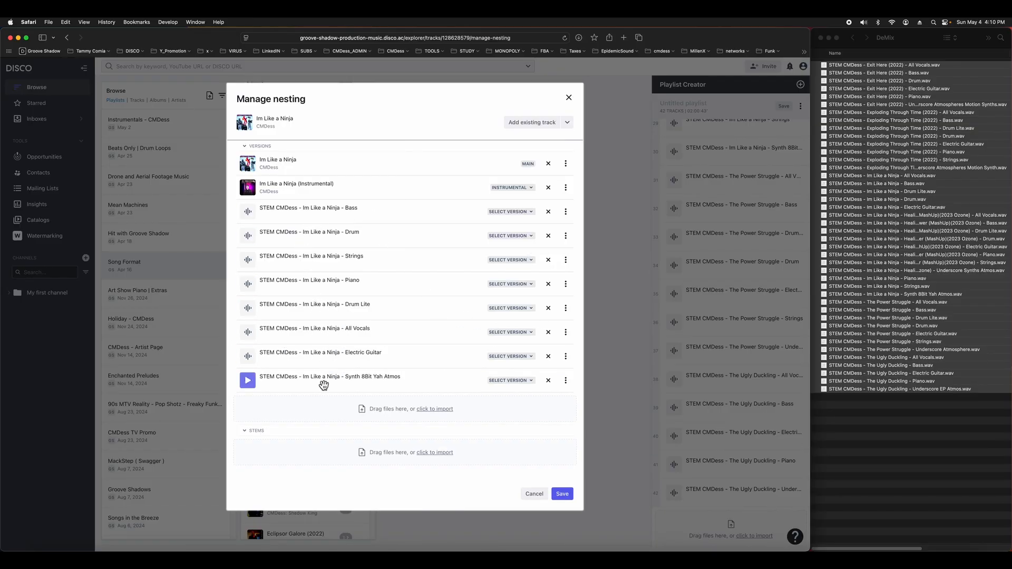
# Move the added STEM tracks of Im Like a Ninja from the Versions section into the Stems section
pyautogui.click(293, 389)
pyautogui.moveTo(293, 389); pyautogui.dragTo(283, 453)
pyautogui.moveTo(293, 355); pyautogui.dragTo(284, 422)
pyautogui.moveTo(287, 336); pyautogui.dragTo(272, 406)
pyautogui.moveTo(289, 312); pyautogui.dragTo(272, 382)
pyautogui.moveTo(308, 284); pyautogui.dragTo(305, 349)
pyautogui.moveTo(311, 263)
pyautogui.mouseDown()
pyautogui.moveTo(304, 328)
pyautogui.moveTo(309, 280)
pyautogui.mouseUp()
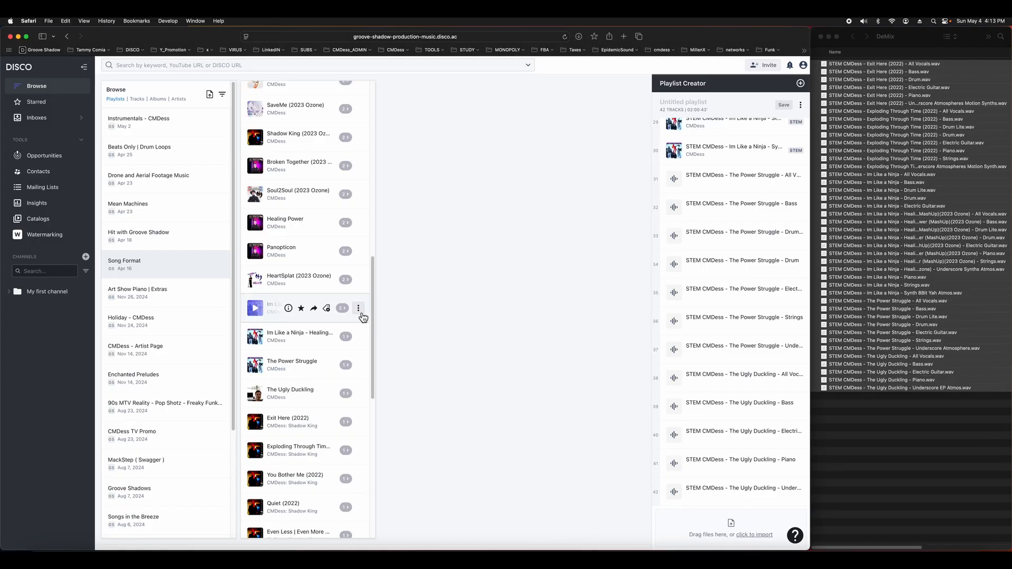
# Start copying track info from Im Like a Ninja to other tracks
pyautogui.click(359, 310)
pyautogui.moveTo(331, 248)
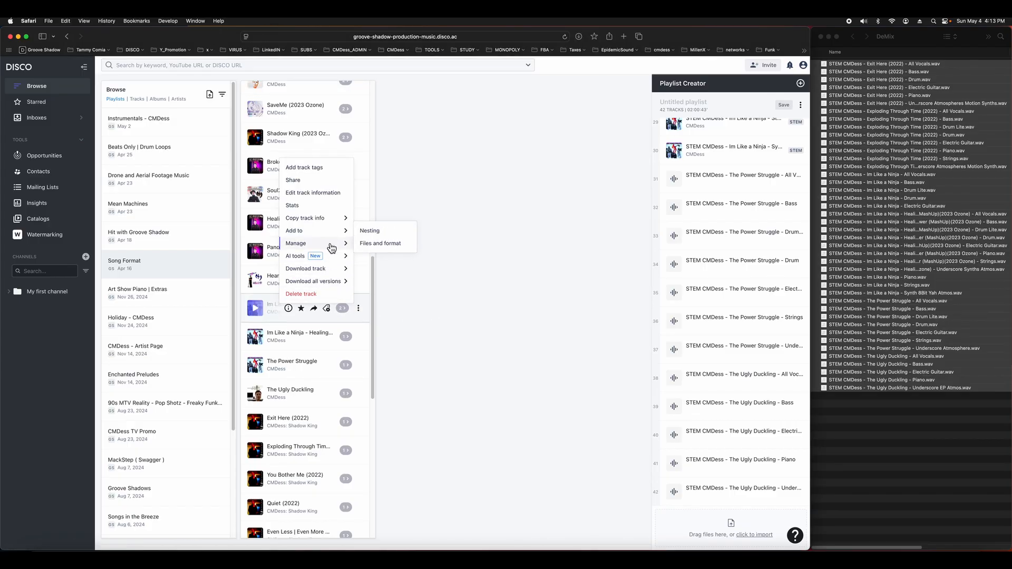
pyautogui.moveTo(339, 223)
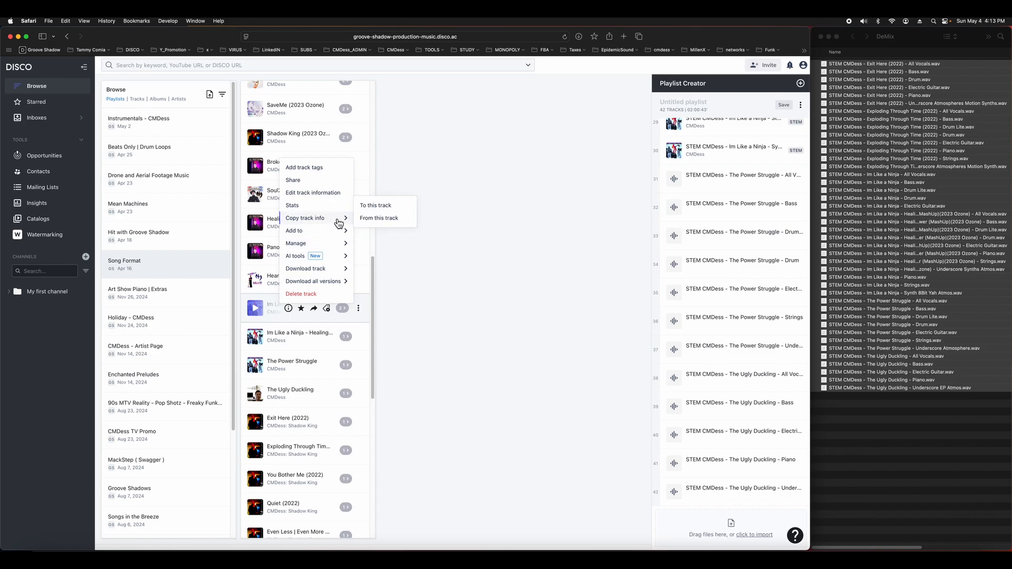
pyautogui.click(369, 218)
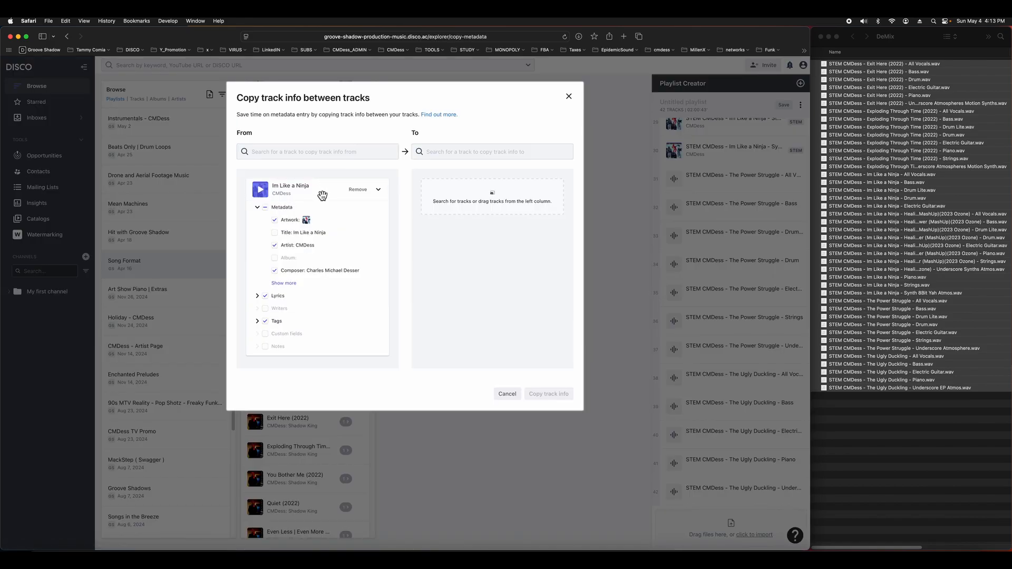
# Review the suggested destination tracks for the track info of Im Like a Ninja
pyautogui.click(473, 152)
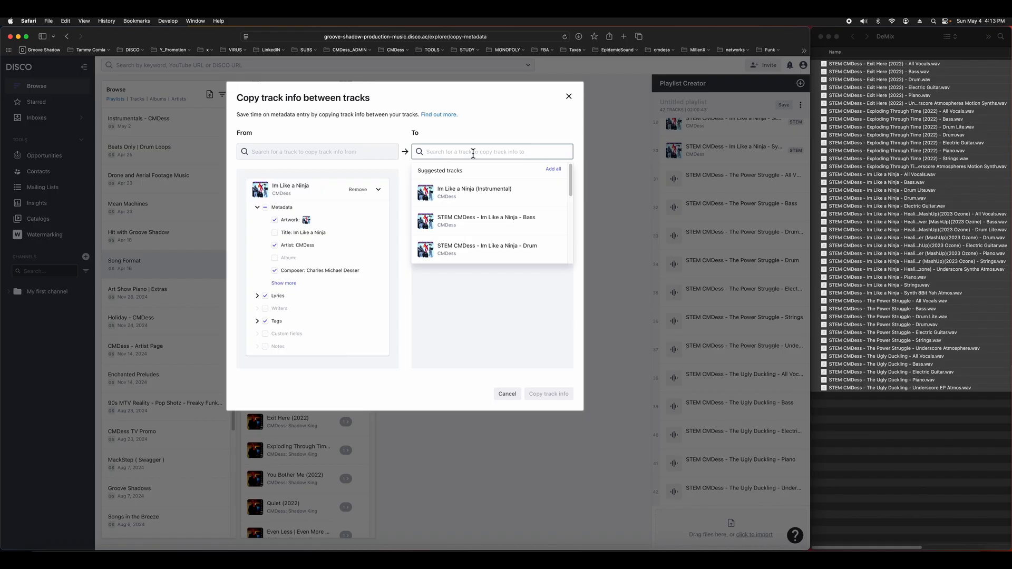
pyautogui.moveTo(571, 189)
pyautogui.mouseDown()
pyautogui.moveTo(566, 256)
pyautogui.moveTo(579, 169)
pyautogui.mouseUp()
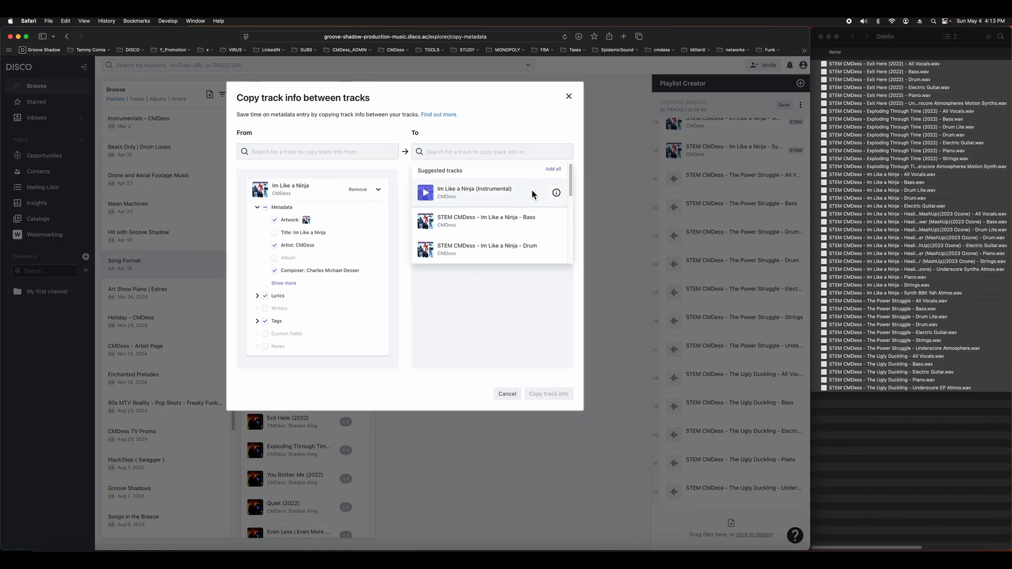
pyautogui.click(519, 152)
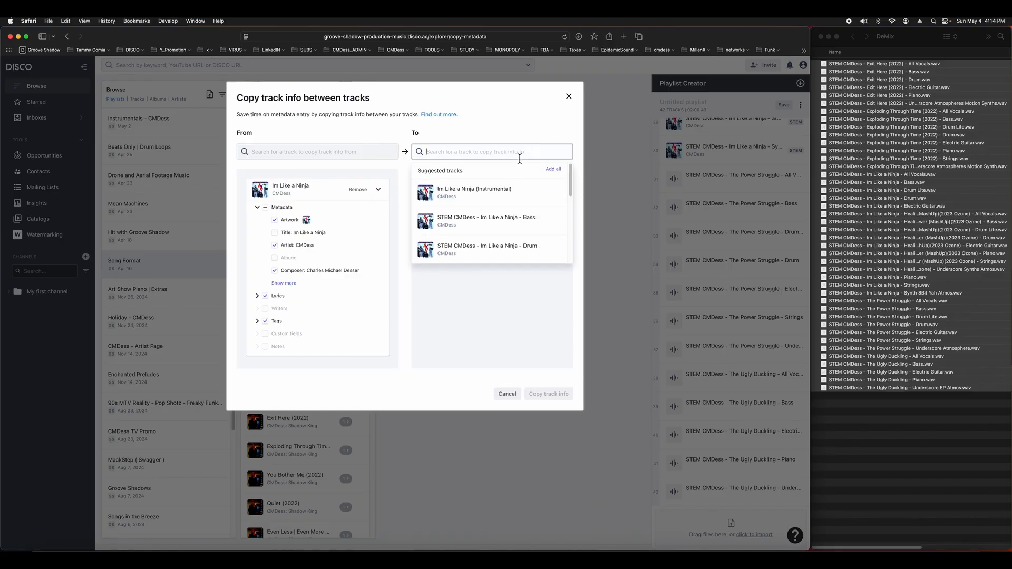
pyautogui.click(507, 135)
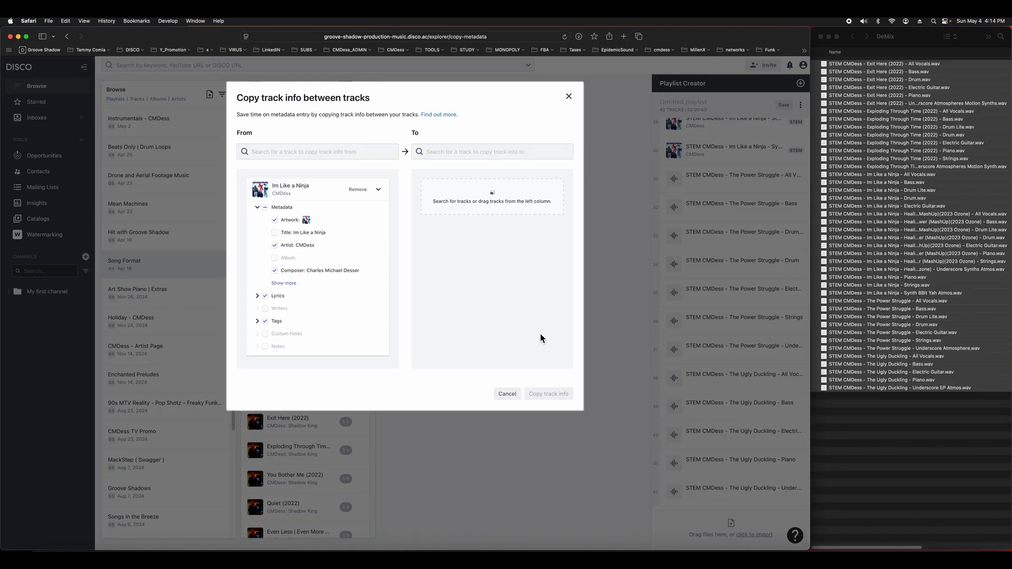